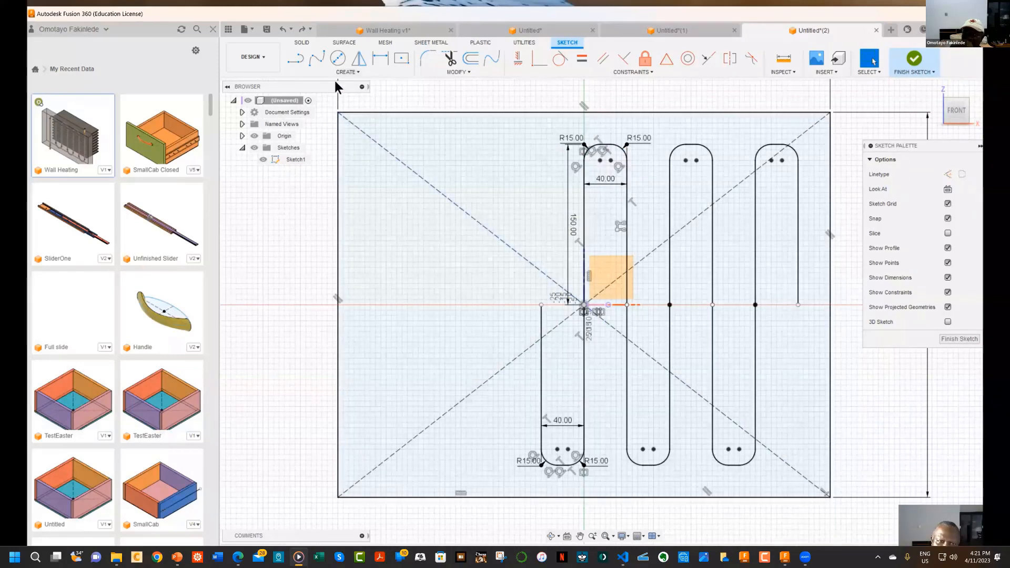
# Start a Rectangular Pattern and select all lines and arcs of the S-shaped loop around the sketch origin as its objects
pyautogui.click(345, 70)
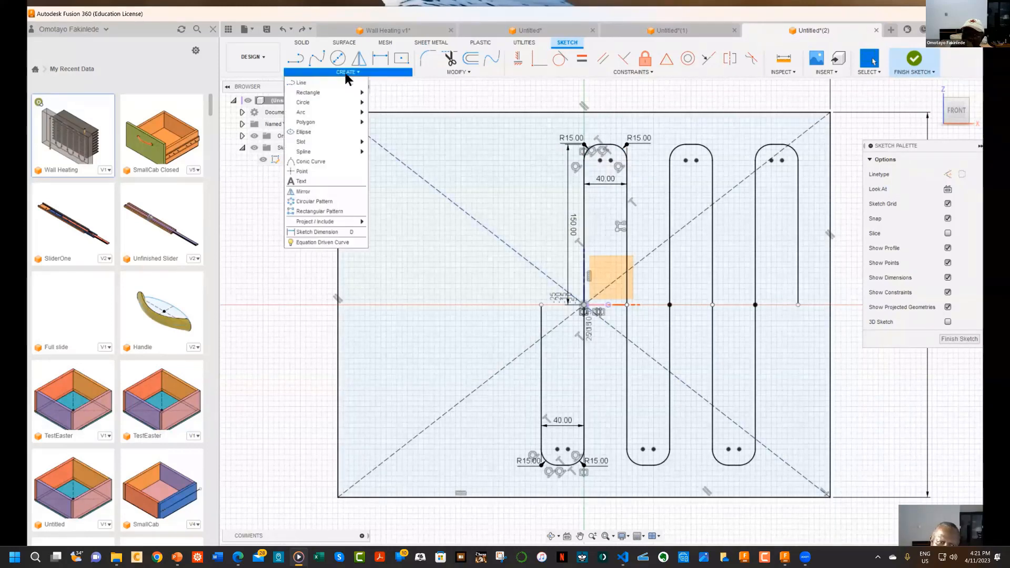
pyautogui.click(322, 211)
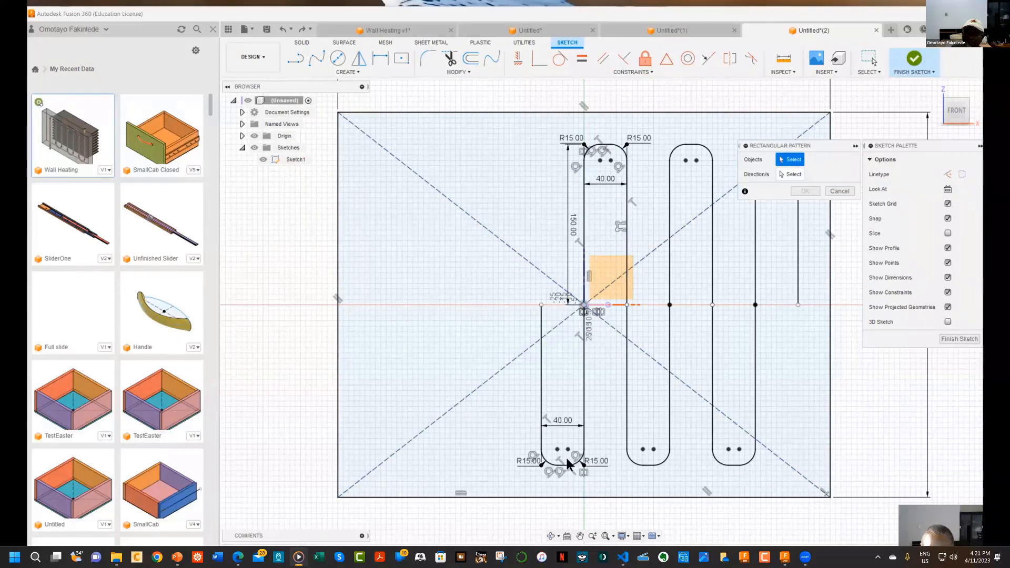
pyautogui.click(627, 263)
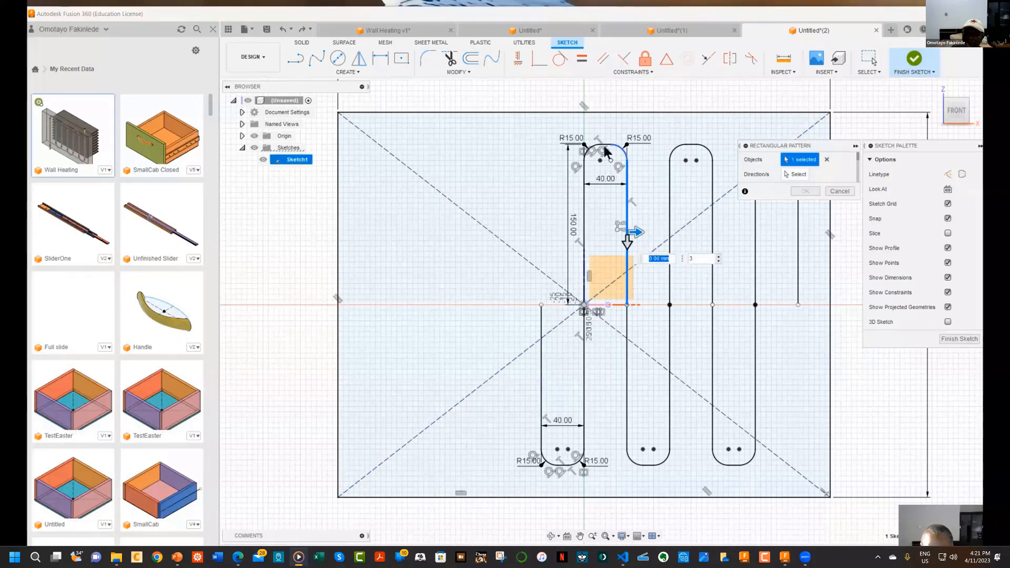
pyautogui.click(623, 151)
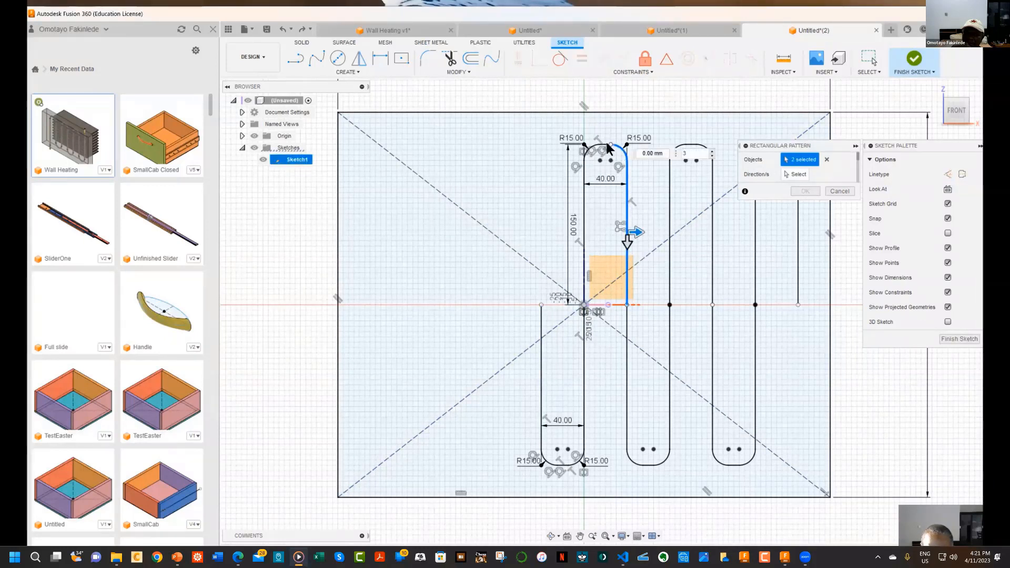
pyautogui.click(594, 149)
pyautogui.click(586, 155)
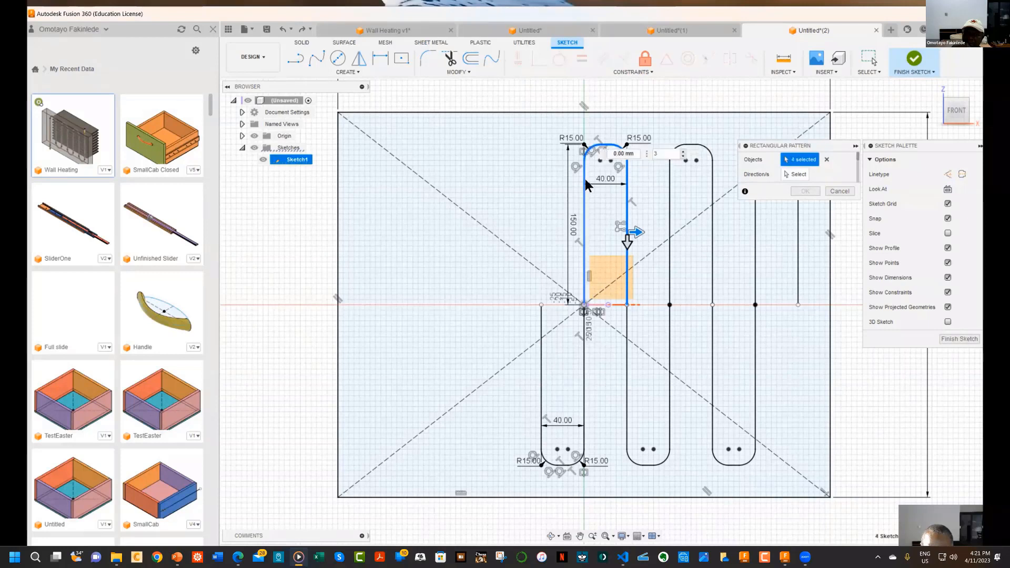
pyautogui.click(584, 223)
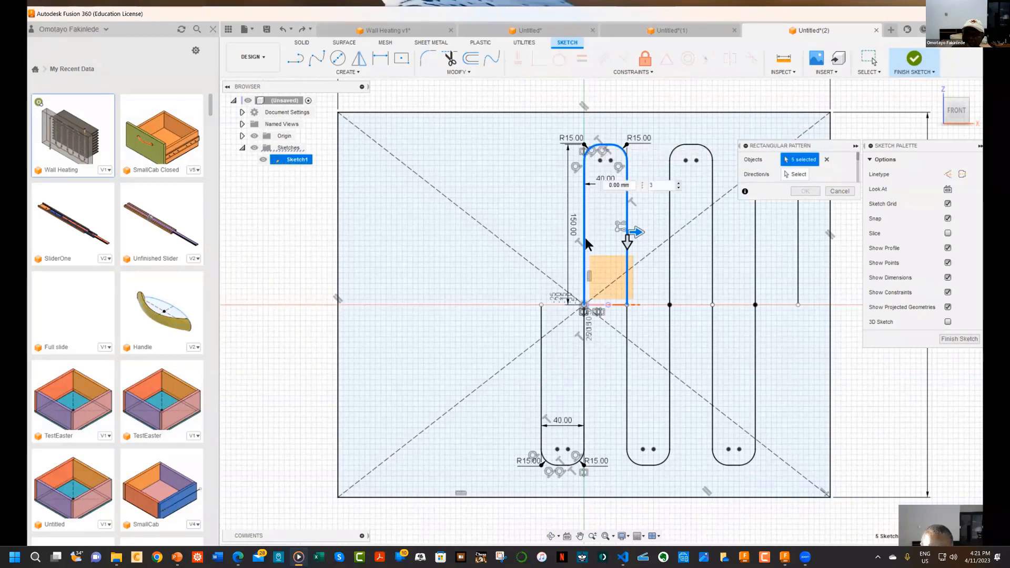
pyautogui.click(584, 346)
pyautogui.click(577, 464)
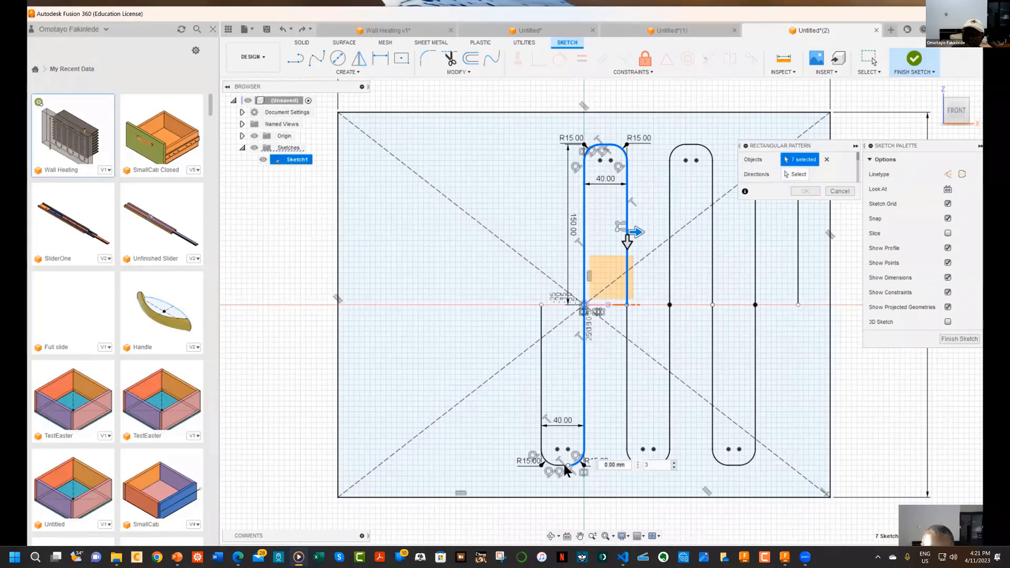
pyautogui.click(551, 456)
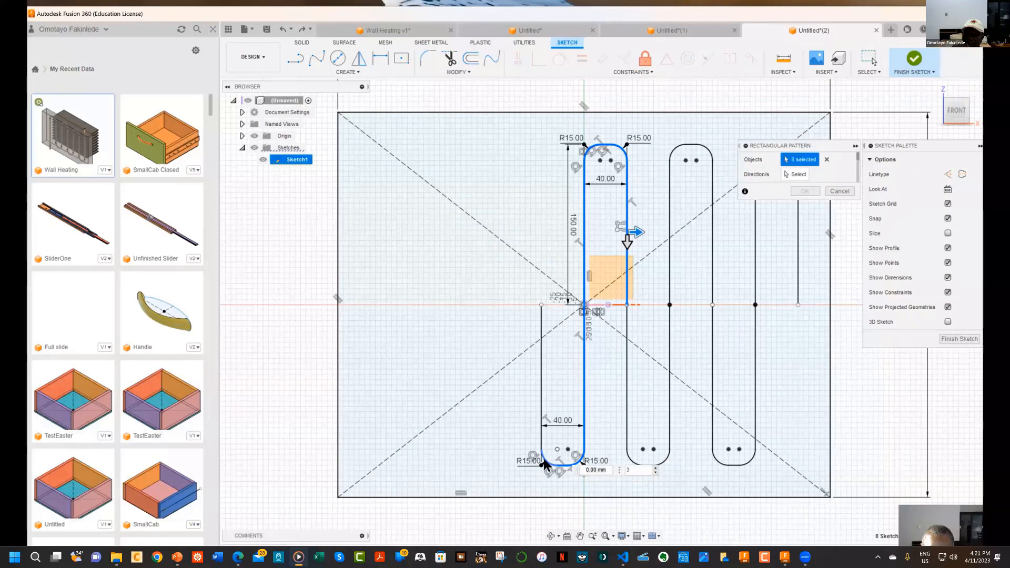
pyautogui.click(541, 397)
pyautogui.click(577, 461)
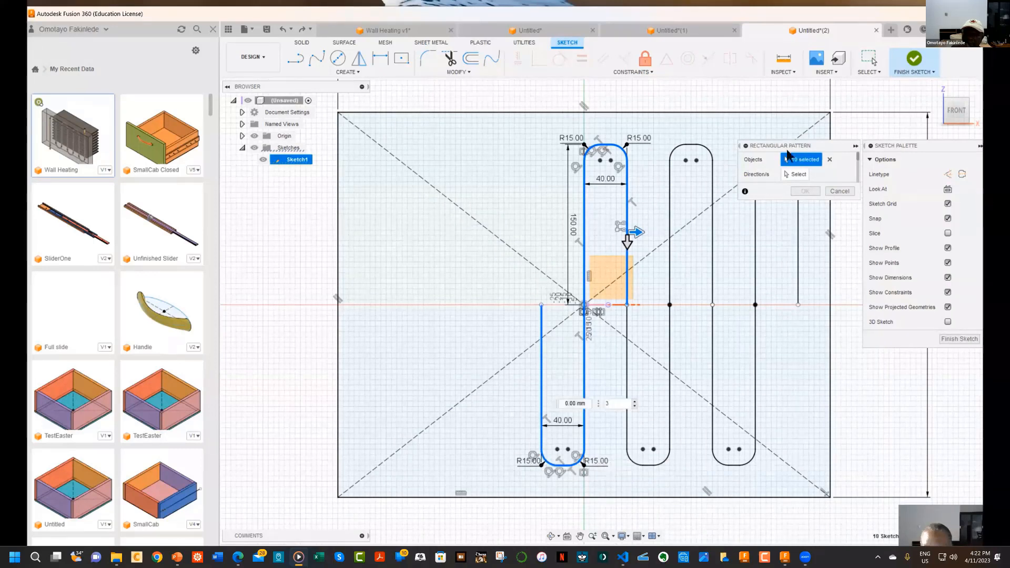
# Pattern the selected loop horizontally towards the rectangle's left edge, with a distance of -160 mm and a quantity of 3
pyautogui.click(798, 175)
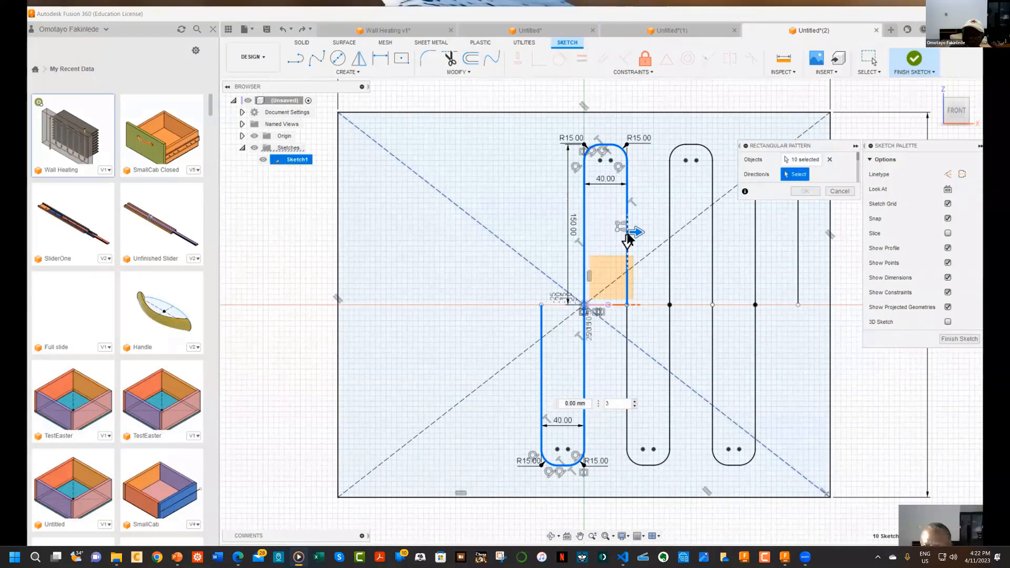
pyautogui.moveTo(615, 228); pyautogui.dragTo(580, 226)
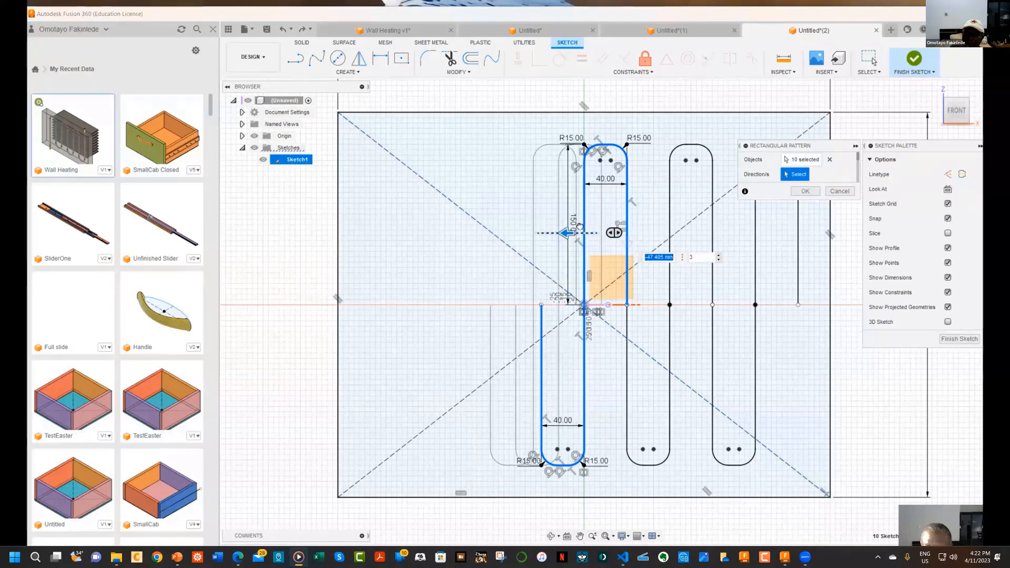
pyautogui.press('Tab')
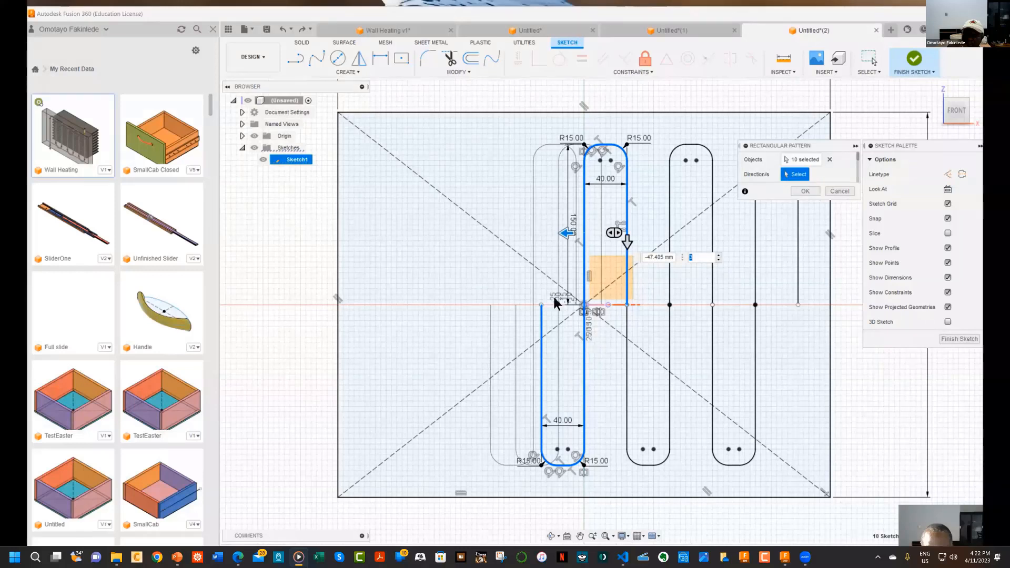
pyautogui.moveTo(569, 232); pyautogui.dragTo(523, 233)
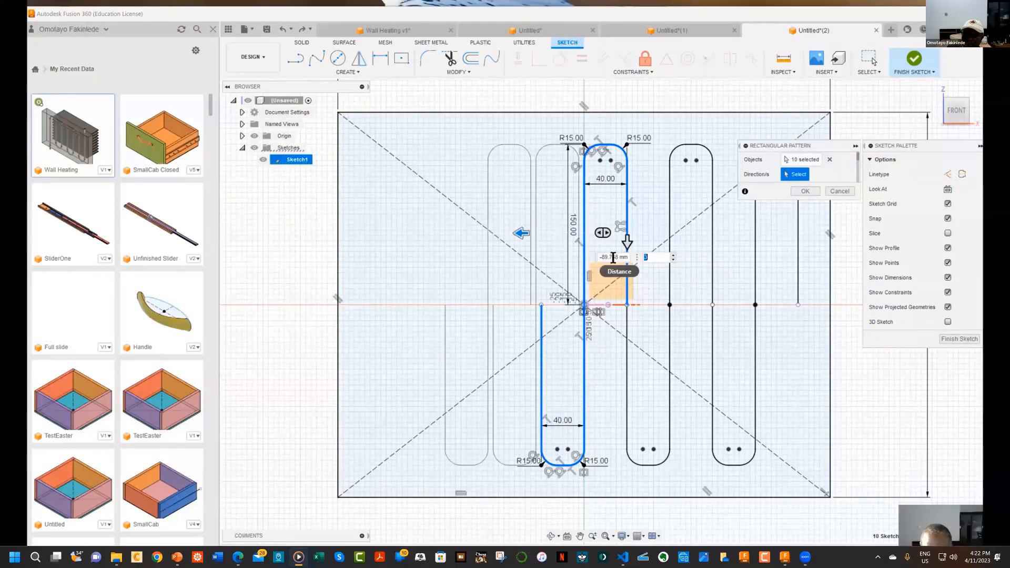
pyautogui.moveTo(602, 257); pyautogui.dragTo(617, 257)
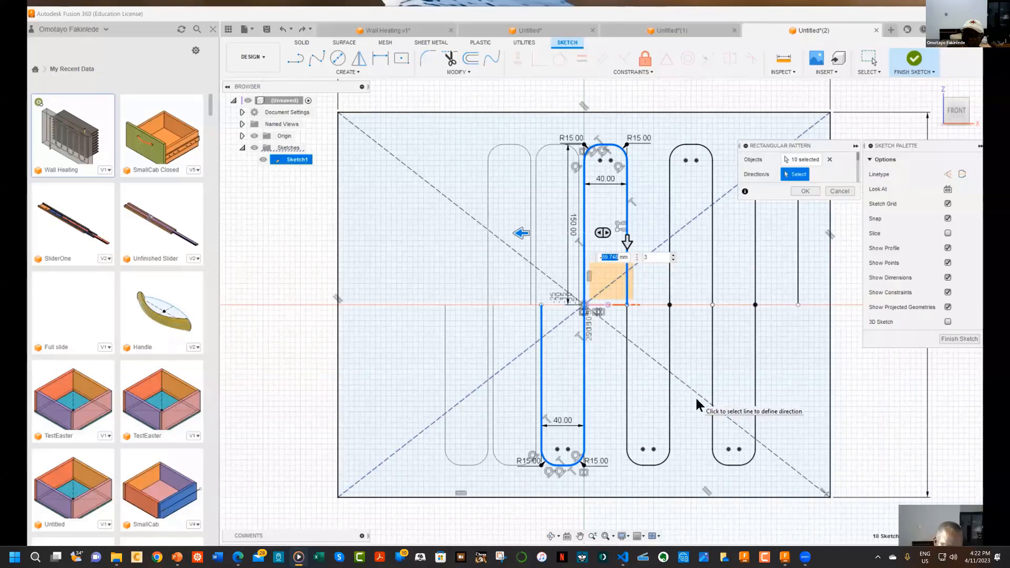
pyautogui.write('-160')
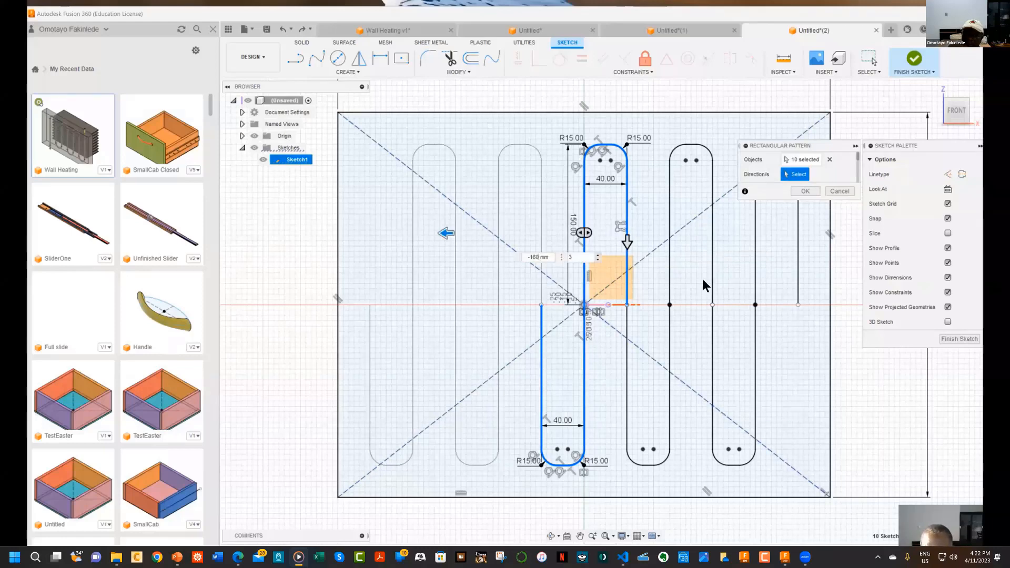
pyautogui.click(809, 191)
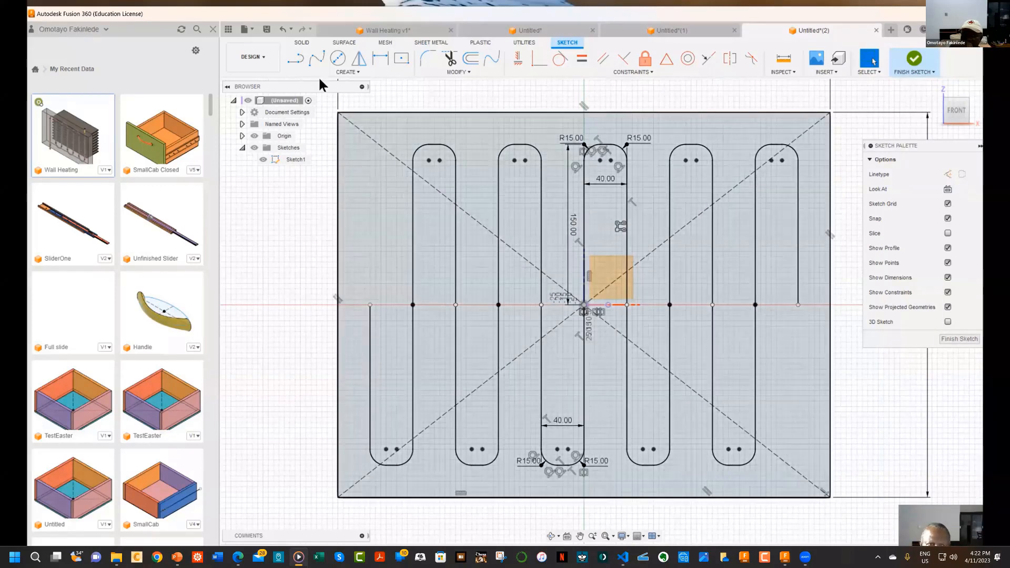
# Draw a vertical line from the serpentine's open left end up to just beyond the rectangle's top edge
pyautogui.press('l')
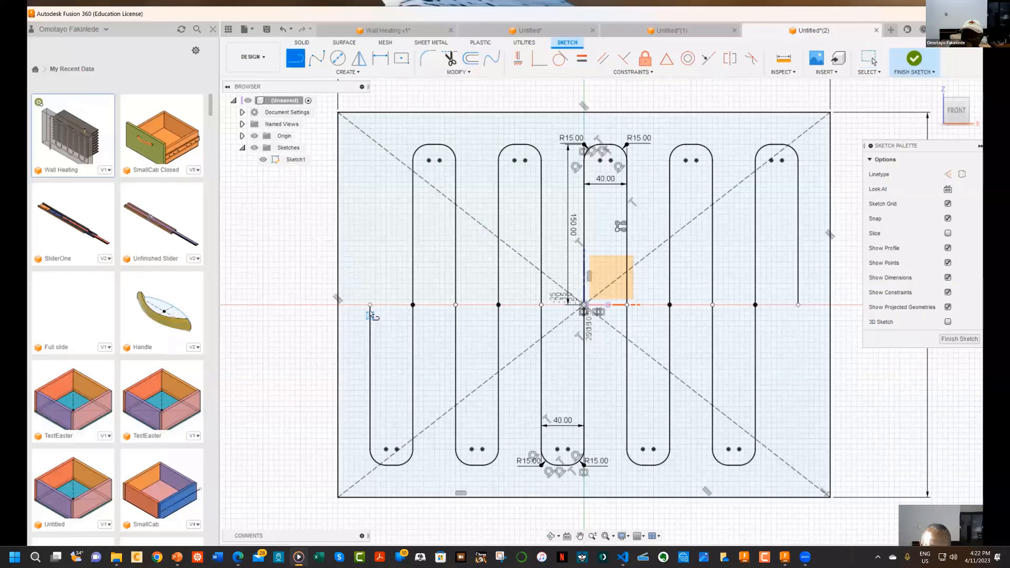
pyautogui.click(370, 305)
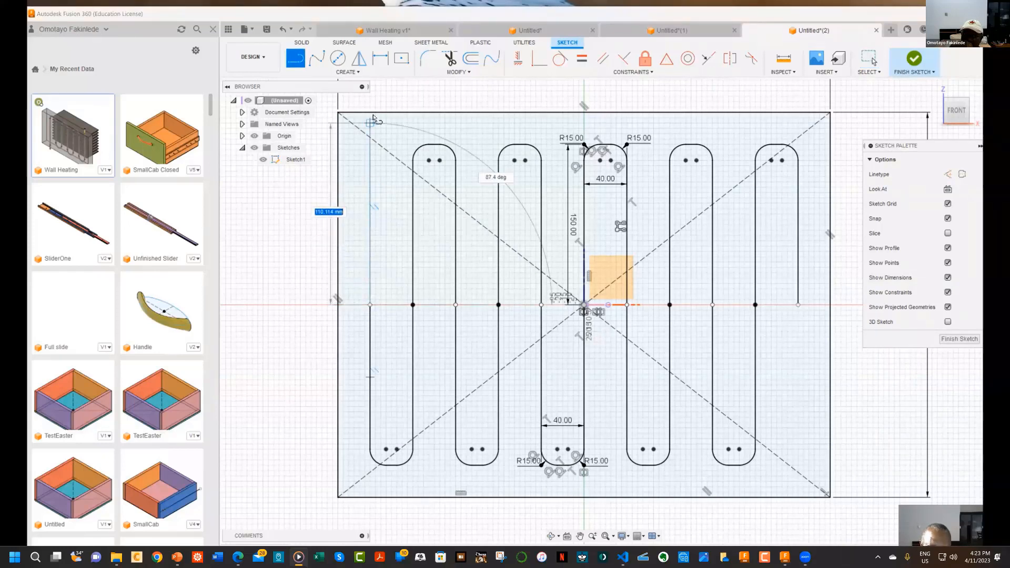
pyautogui.click(370, 102)
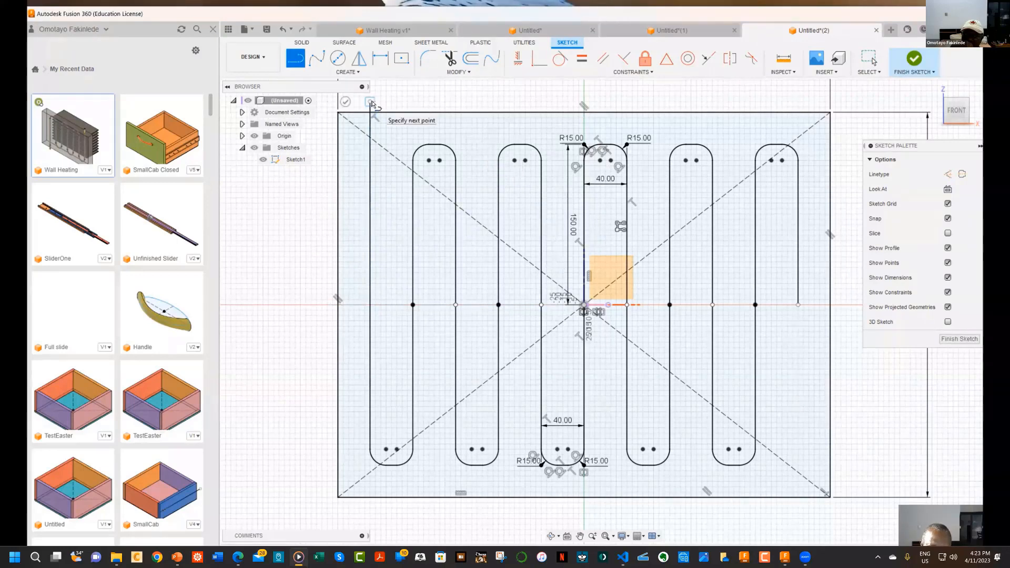
pyautogui.press('Escape')
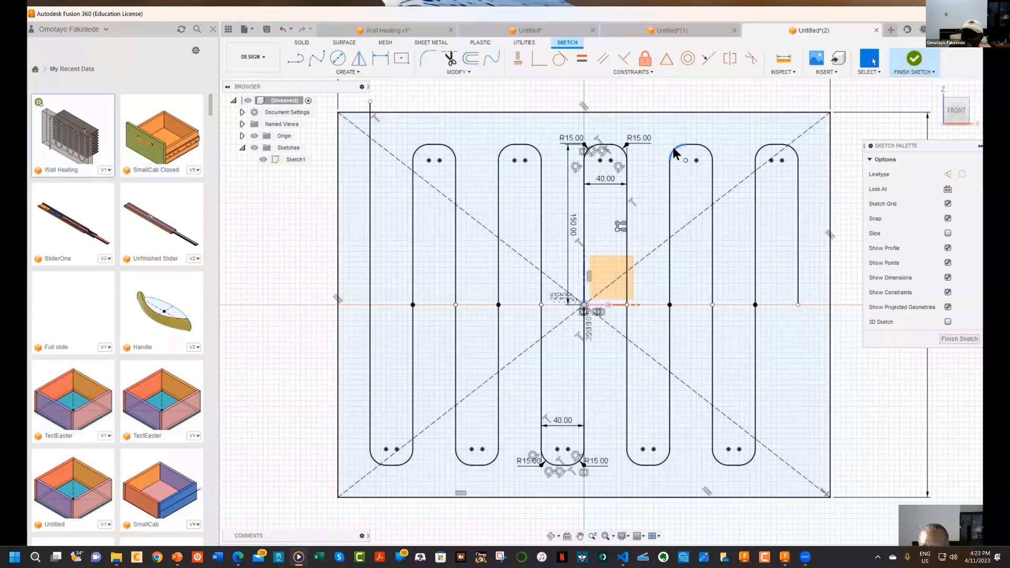
# Draw a 190 mm vertical line from the serpentine's open right end down past the rectangle's bottom edge
pyautogui.rightClick(673, 148)
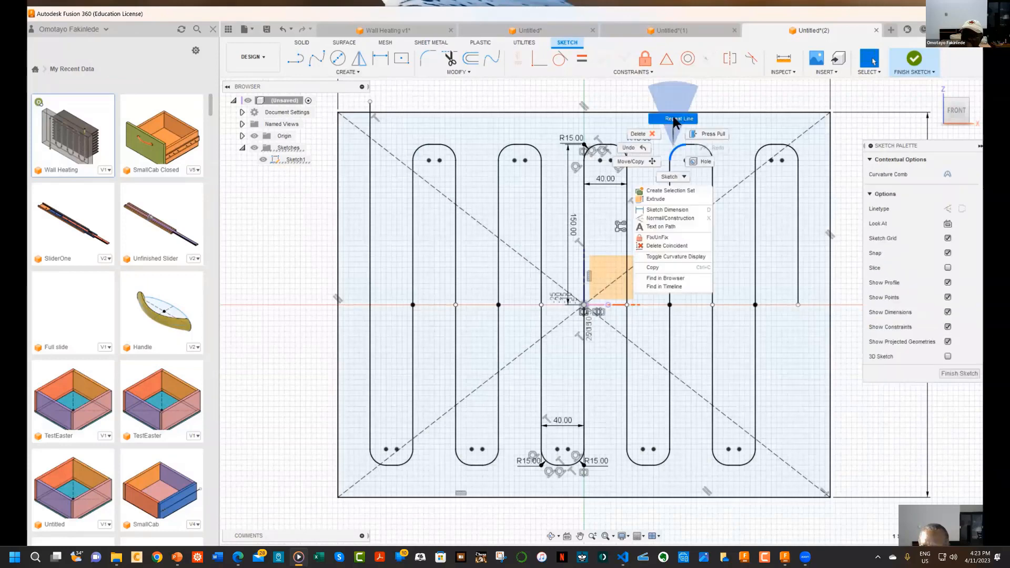
pyautogui.click(673, 116)
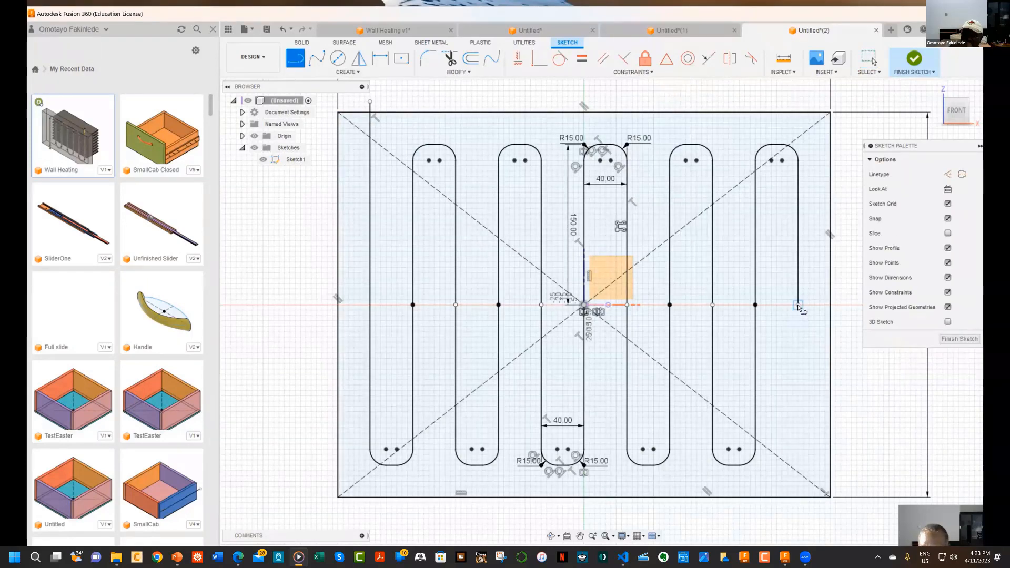
pyautogui.click(798, 305)
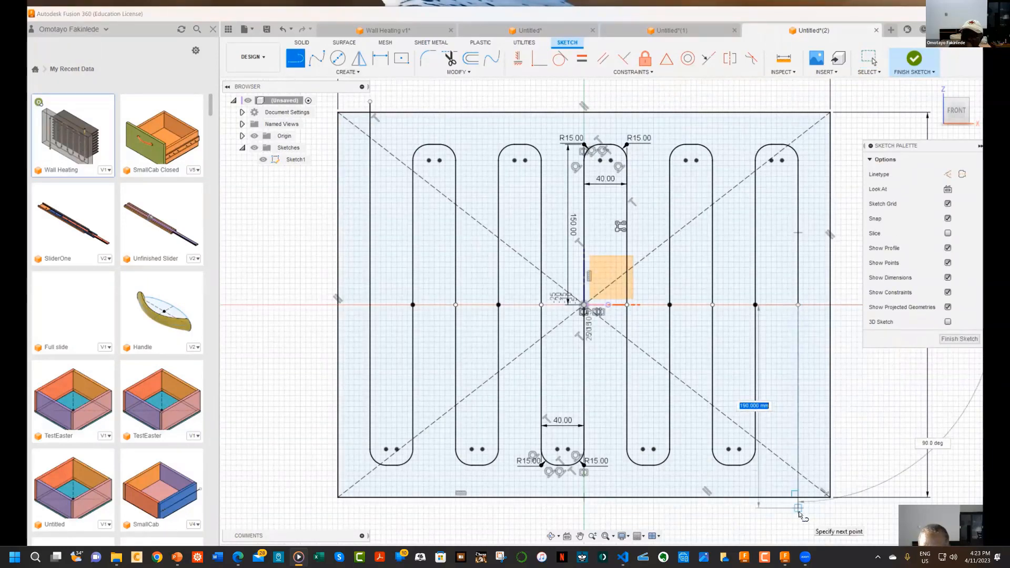
pyautogui.click(797, 508)
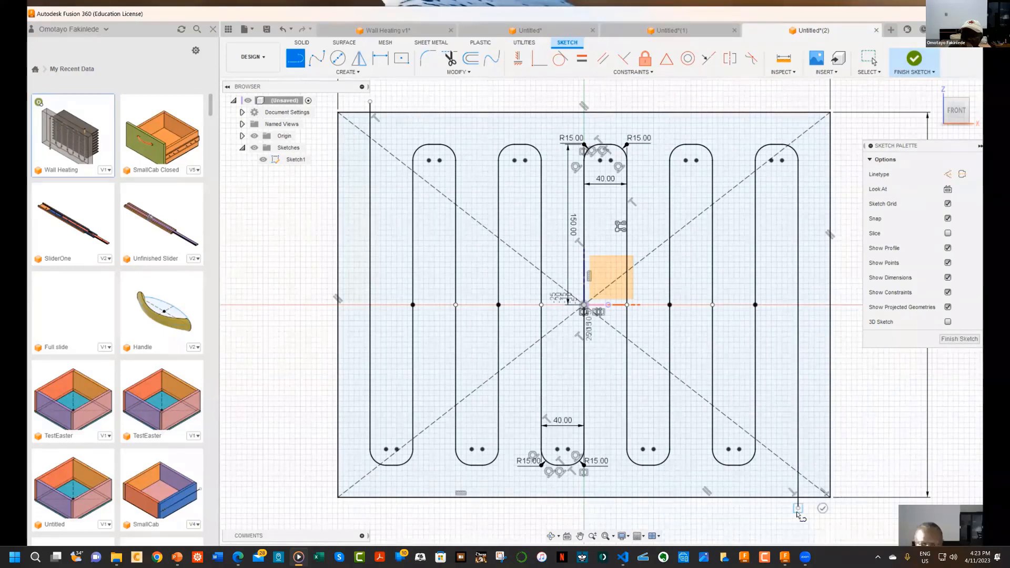
pyautogui.press('Escape')
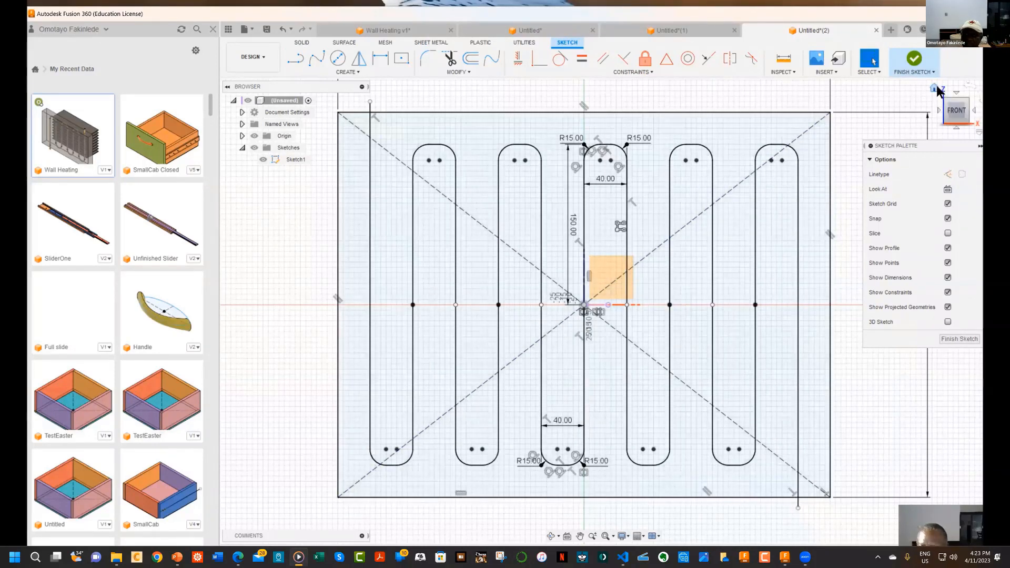
# Finish editing the serpentine sketch
pyautogui.click(936, 89)
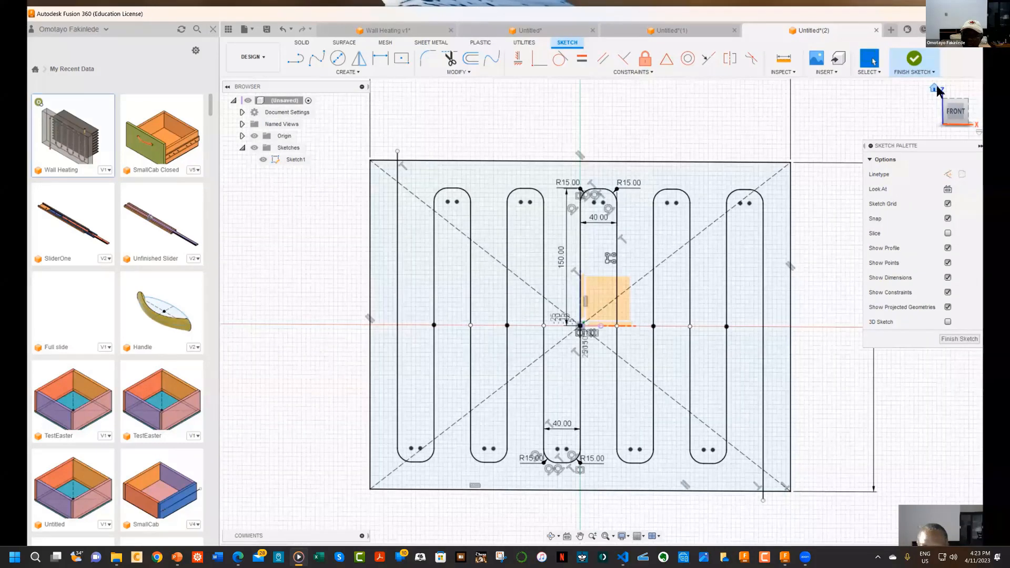
pyautogui.click(936, 87)
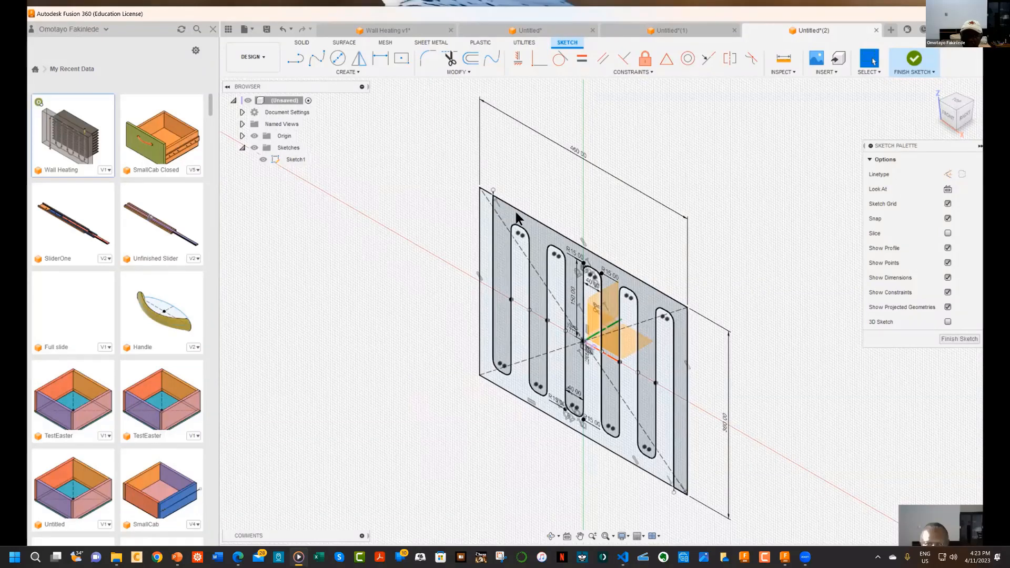
pyautogui.click(346, 72)
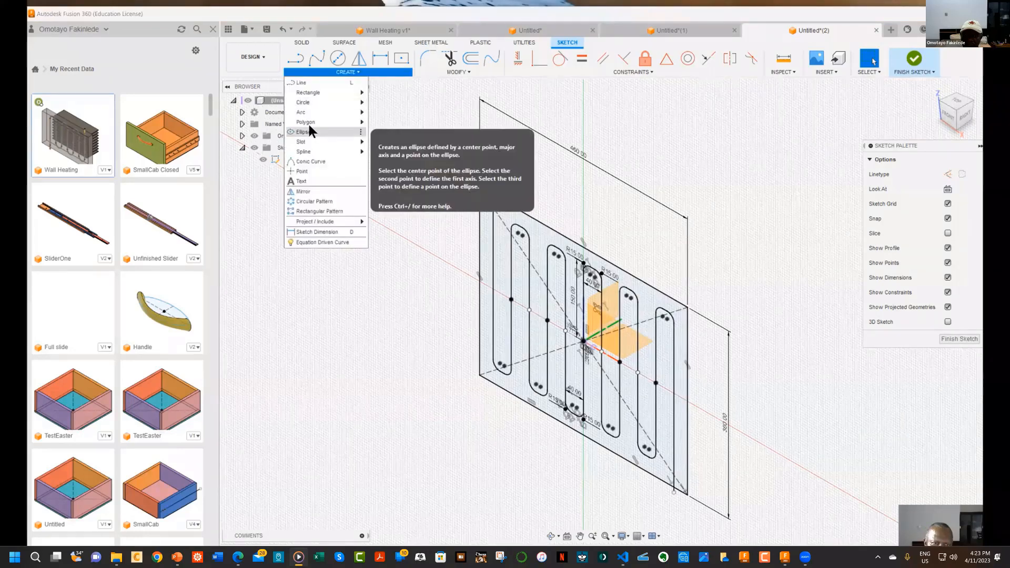
pyautogui.click(915, 60)
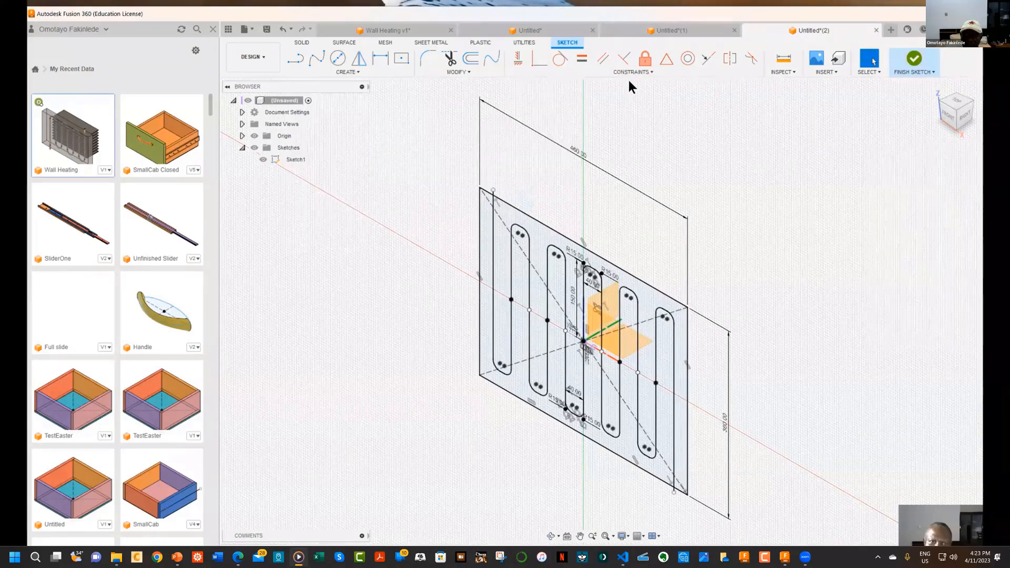
pyautogui.click(352, 76)
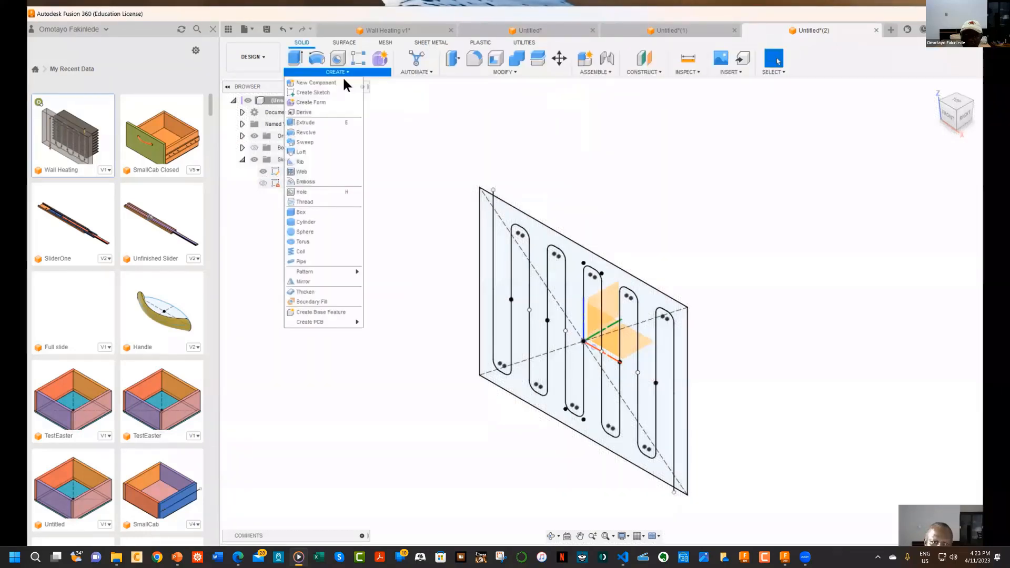
pyautogui.click(317, 122)
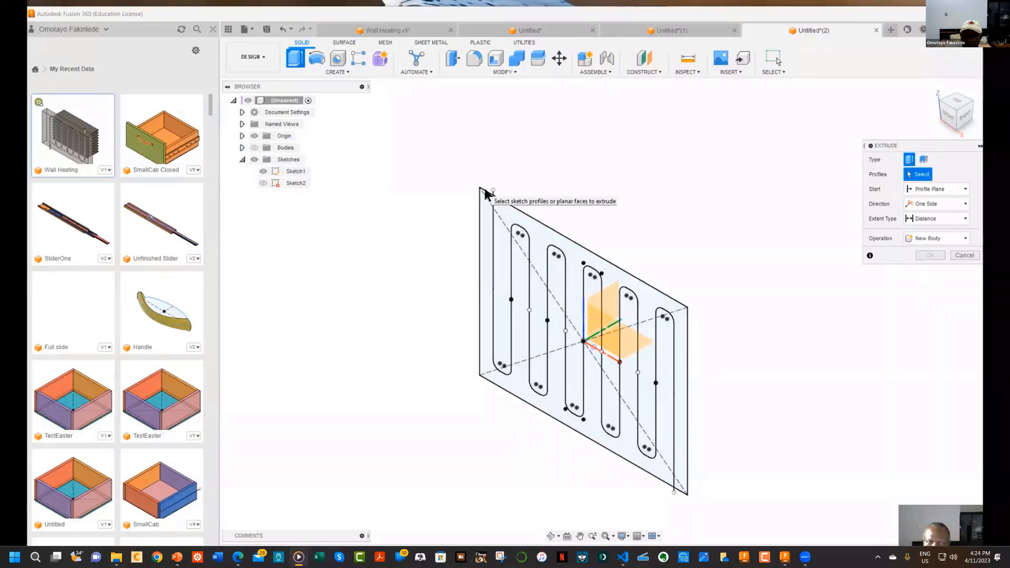
pyautogui.click(964, 257)
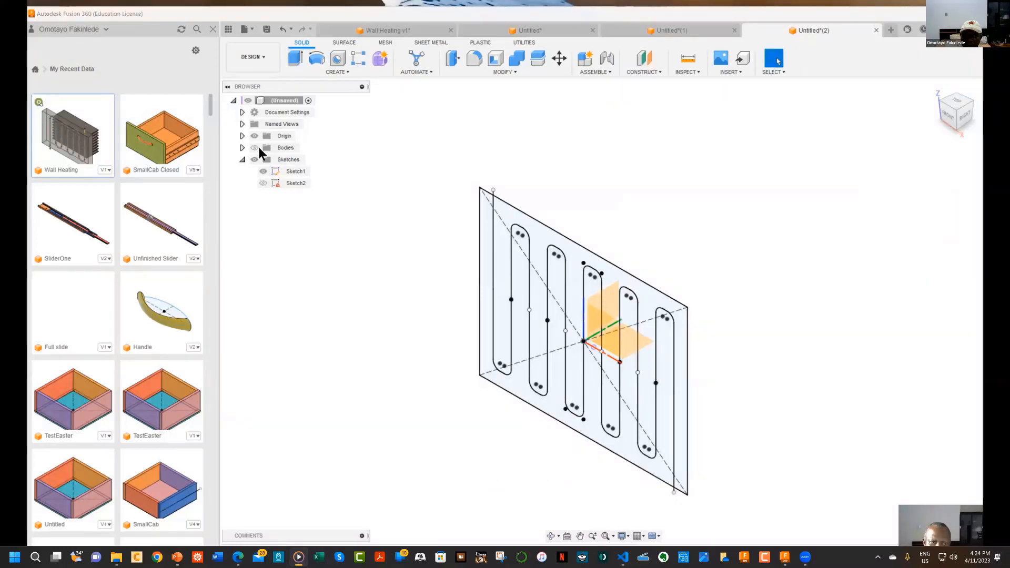
# Show Sketch2, start a Sweep with the bodies hidden, and select the small circle at the origin as its profile
pyautogui.click(254, 148)
pyautogui.click(254, 147)
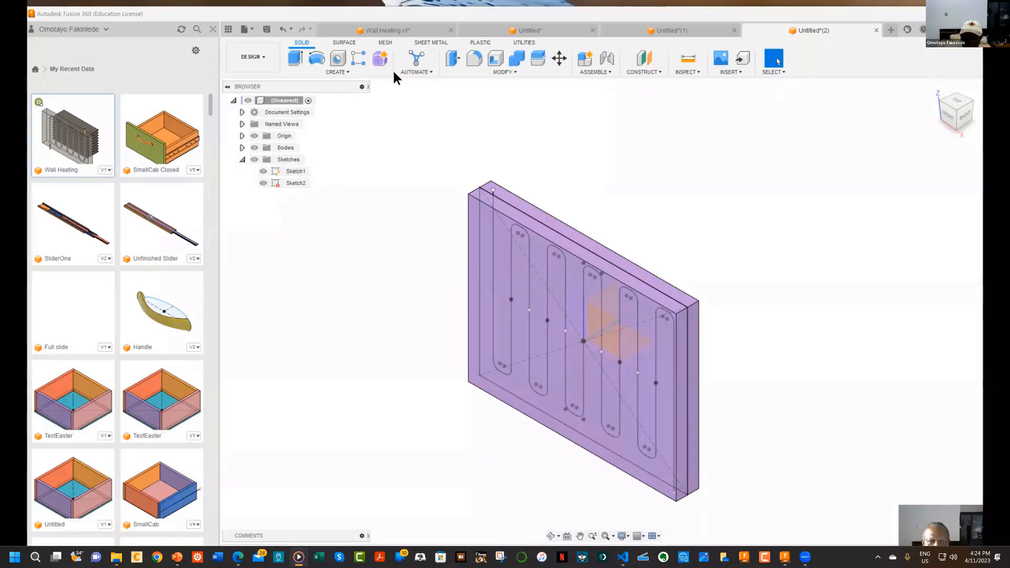
pyautogui.click(345, 72)
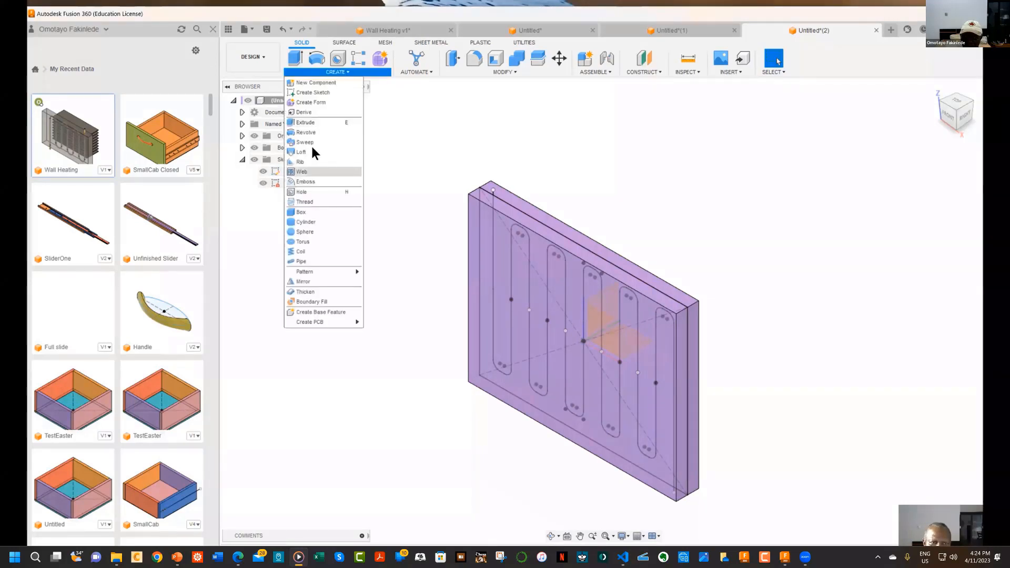
pyautogui.click(310, 142)
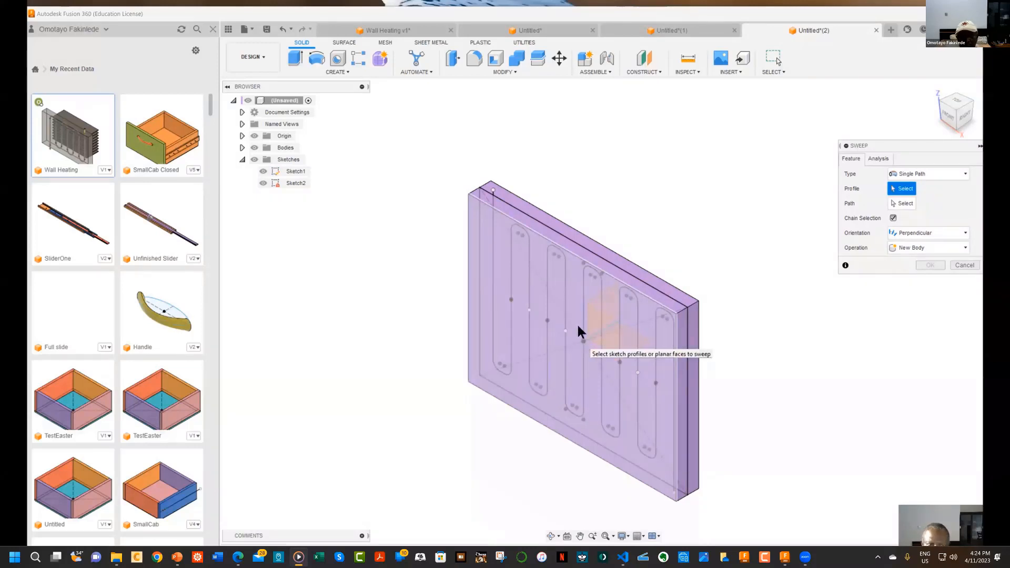
pyautogui.click(254, 147)
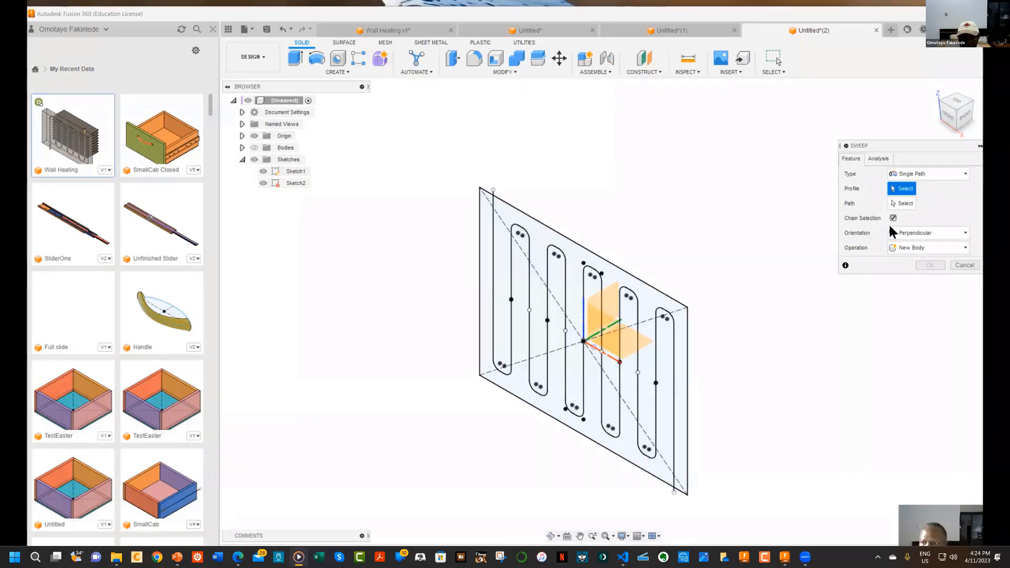
pyautogui.scroll(3, 589, 329)
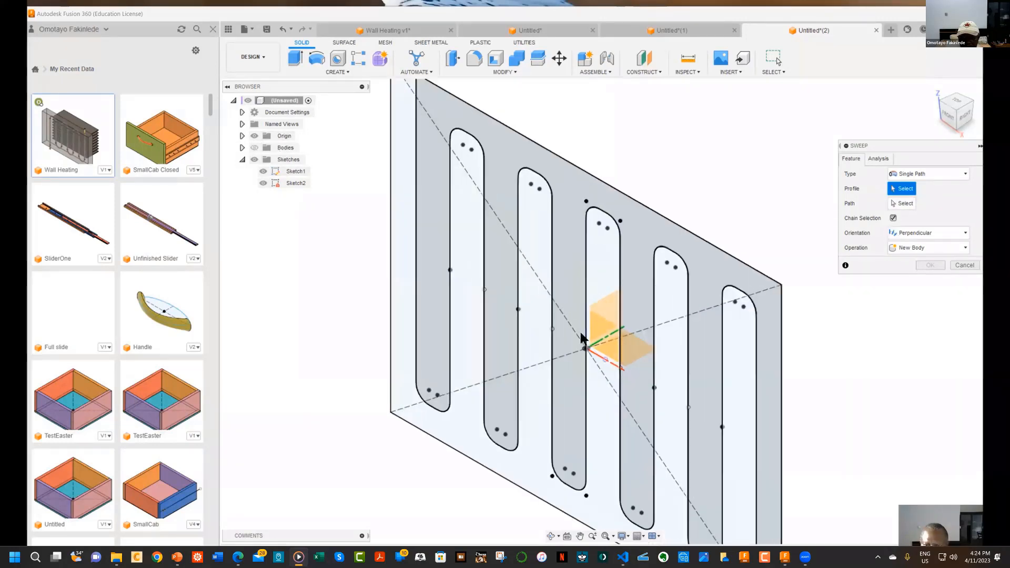
pyautogui.scroll(5, 580, 333)
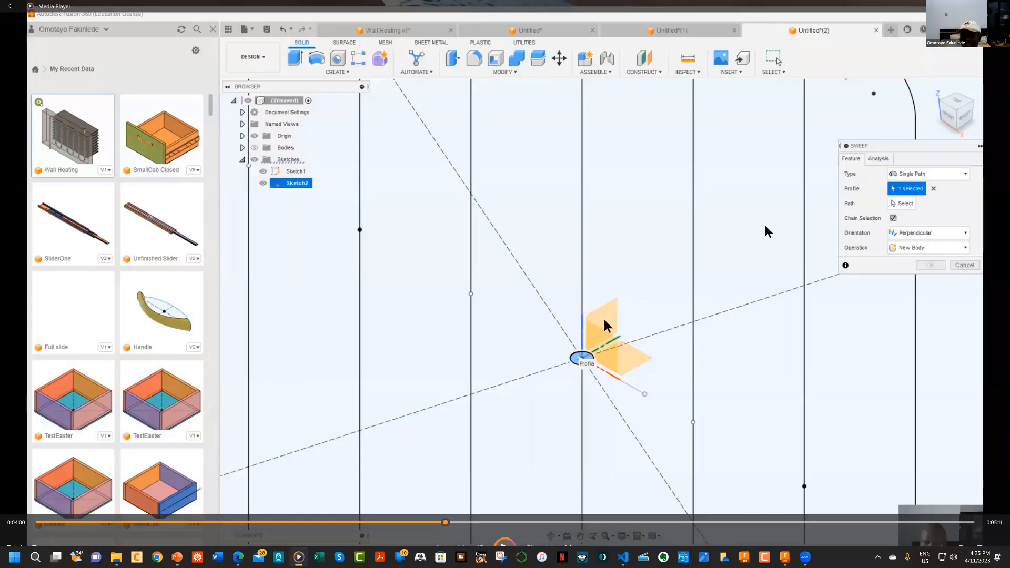
pyautogui.click(502, 545)
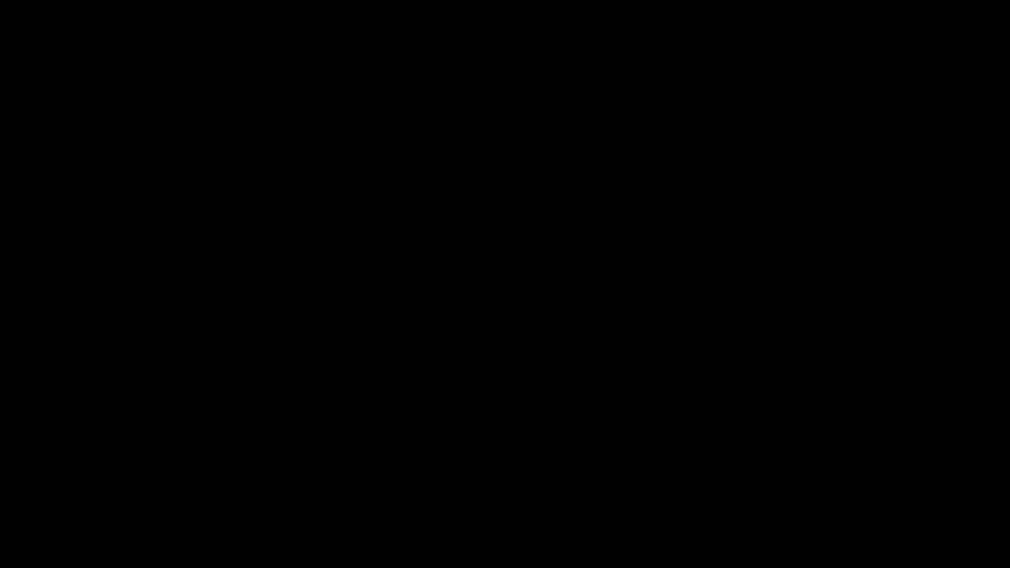